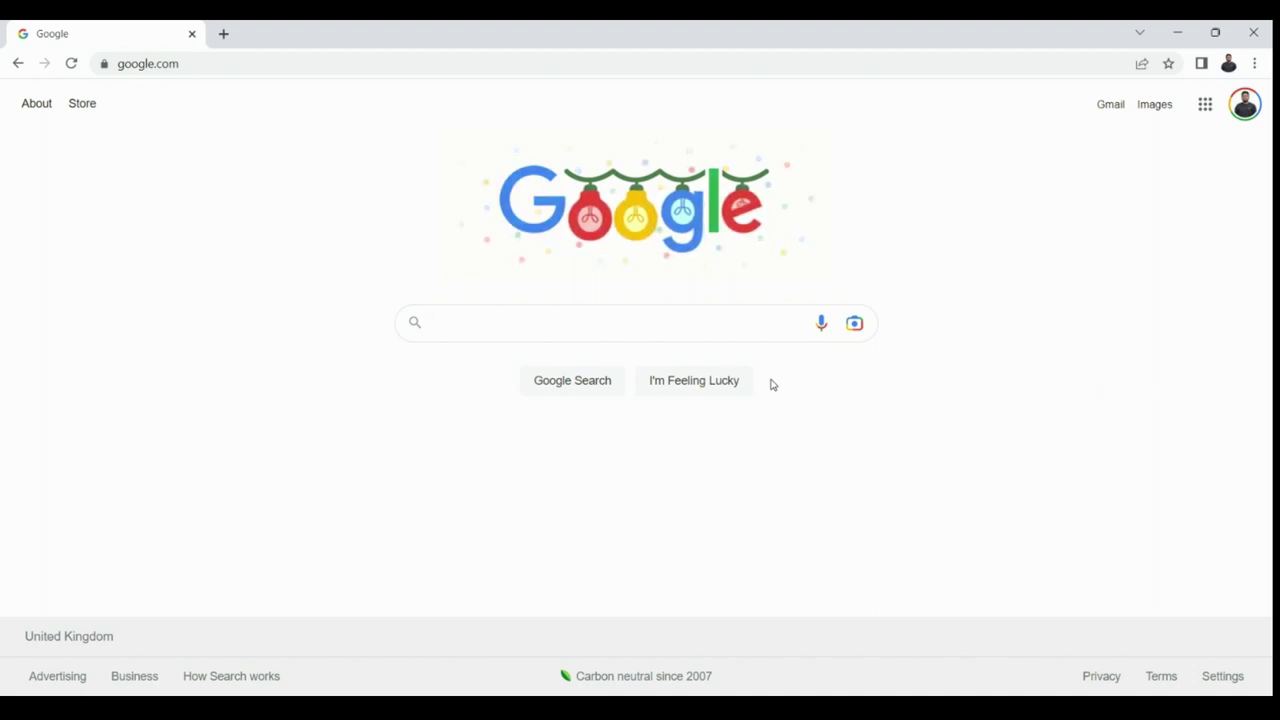
# Search Google for 'gcu learn blackboard' using the 'gcu learn' suggestion.
pyautogui.write('gcu ')
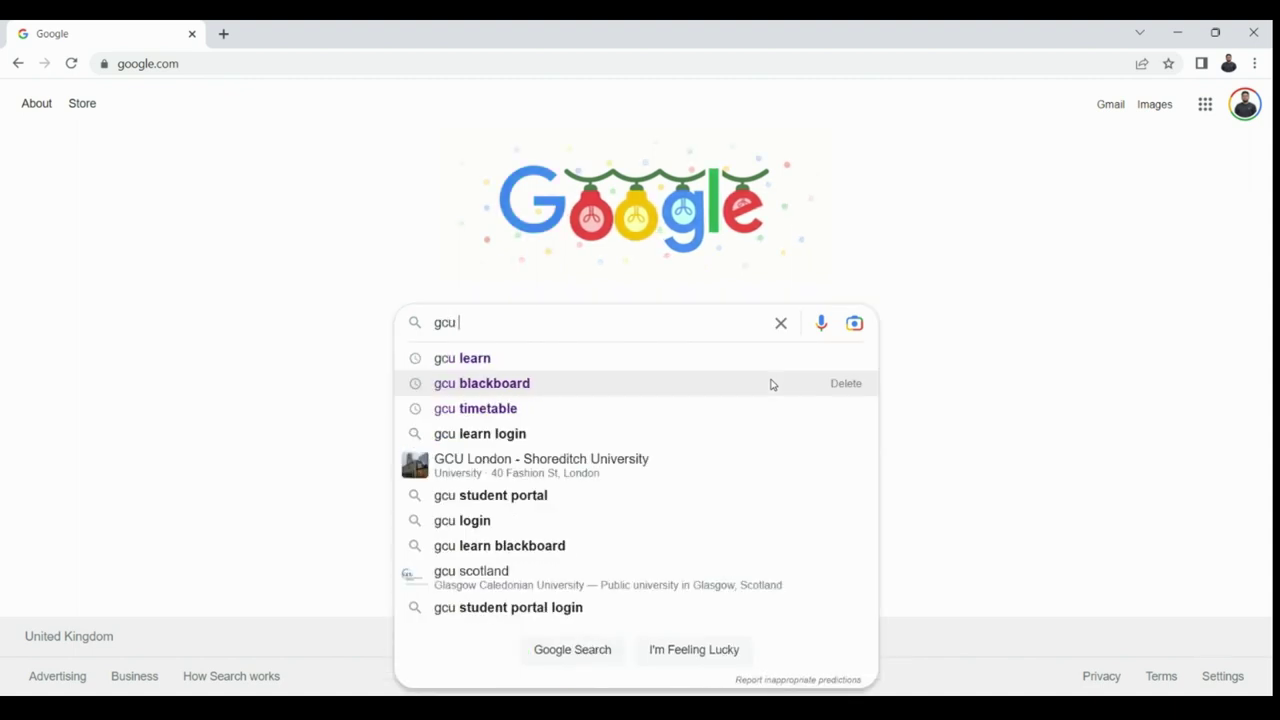
pyautogui.write('learn')
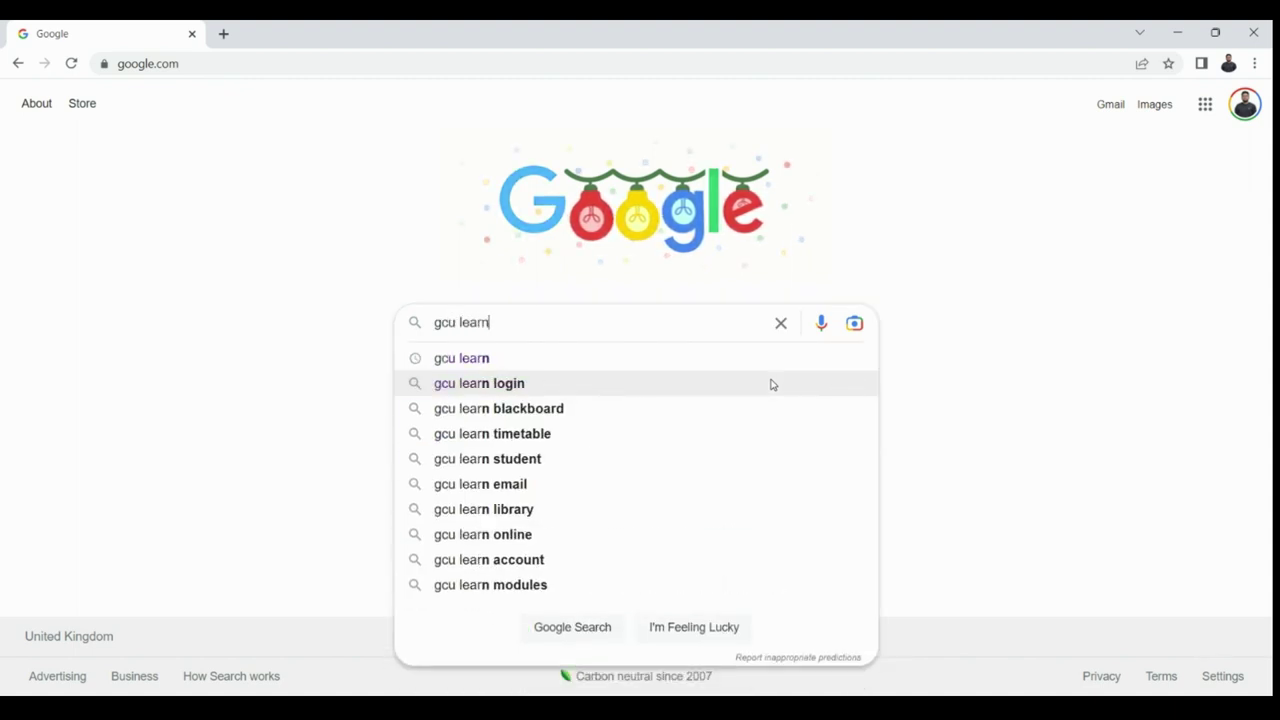
pyautogui.click(491, 409)
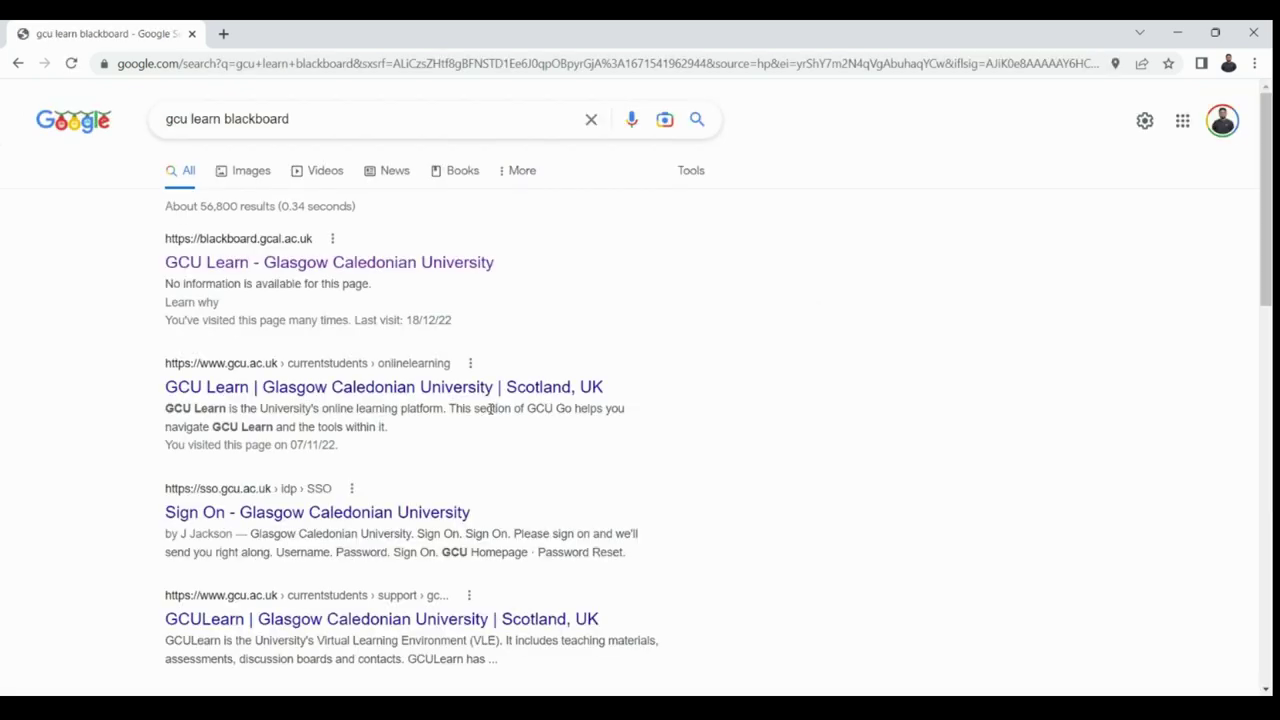
# Open the 'GCU Learn - Glasgow Caledonian University' result to reach the Activity Stream.
pyautogui.click(218, 266)
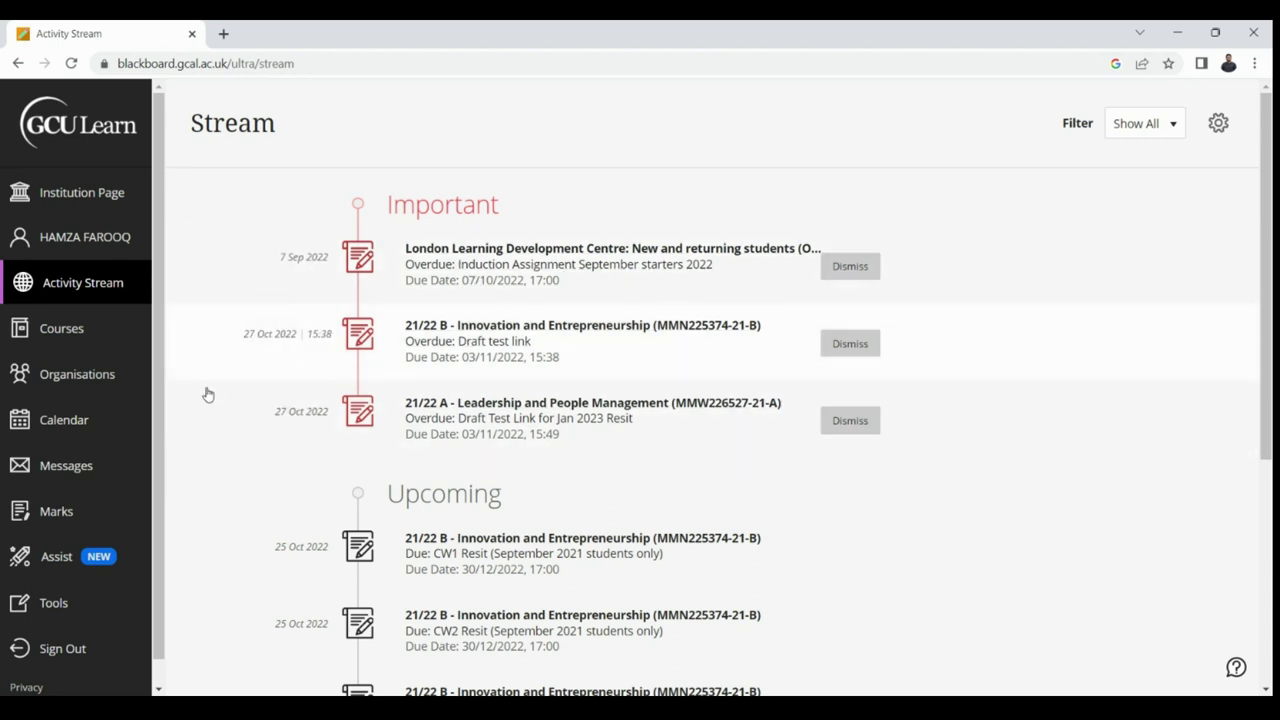
# Open the Managing Change module from the Courses list.
pyautogui.click(33, 330)
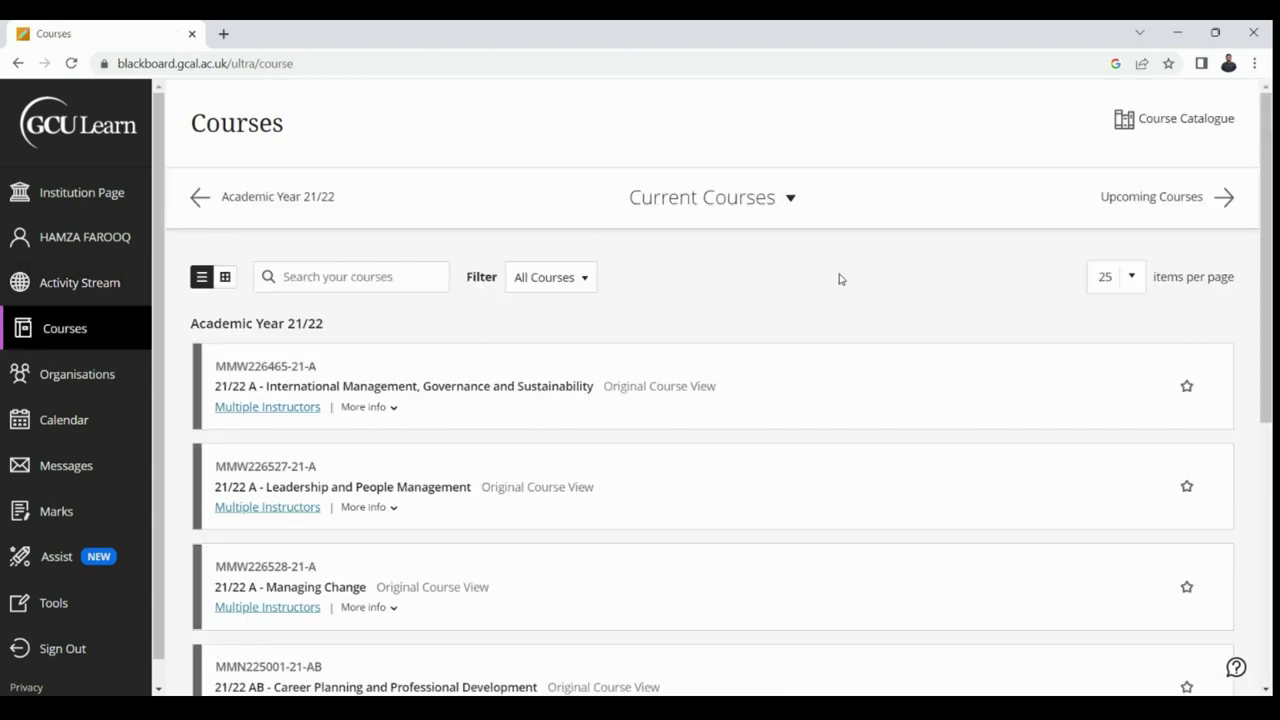
pyautogui.scroll(-1, 840, 279)
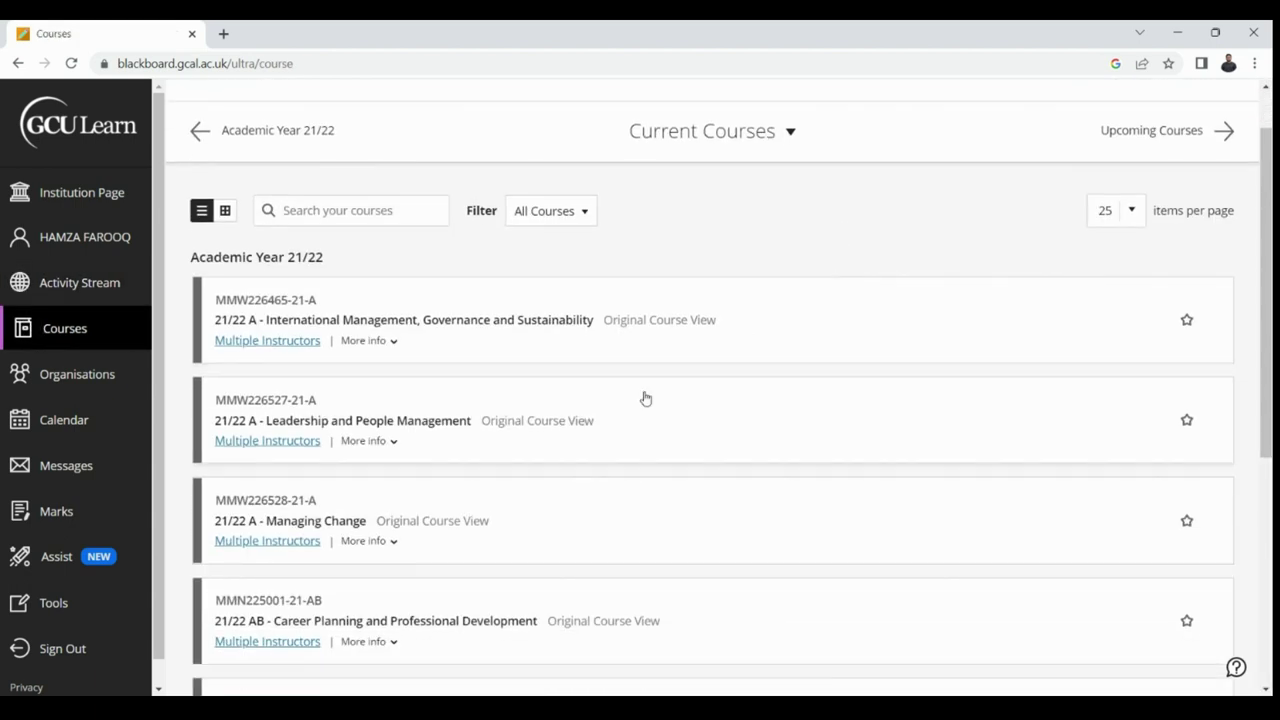
pyautogui.click(343, 521)
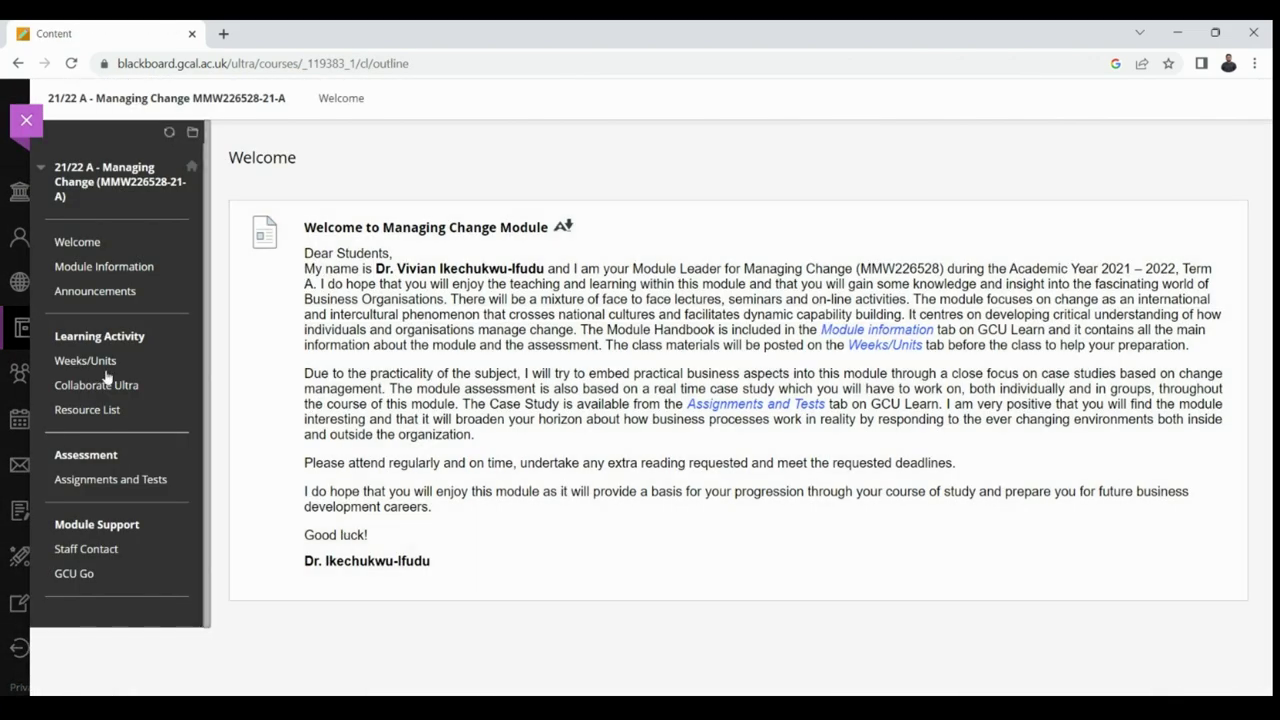
# Browse the module's Welcome, Announcements, Weeks/Units and Collaborate Ultra pages.
pyautogui.click(88, 240)
pyautogui.click(92, 294)
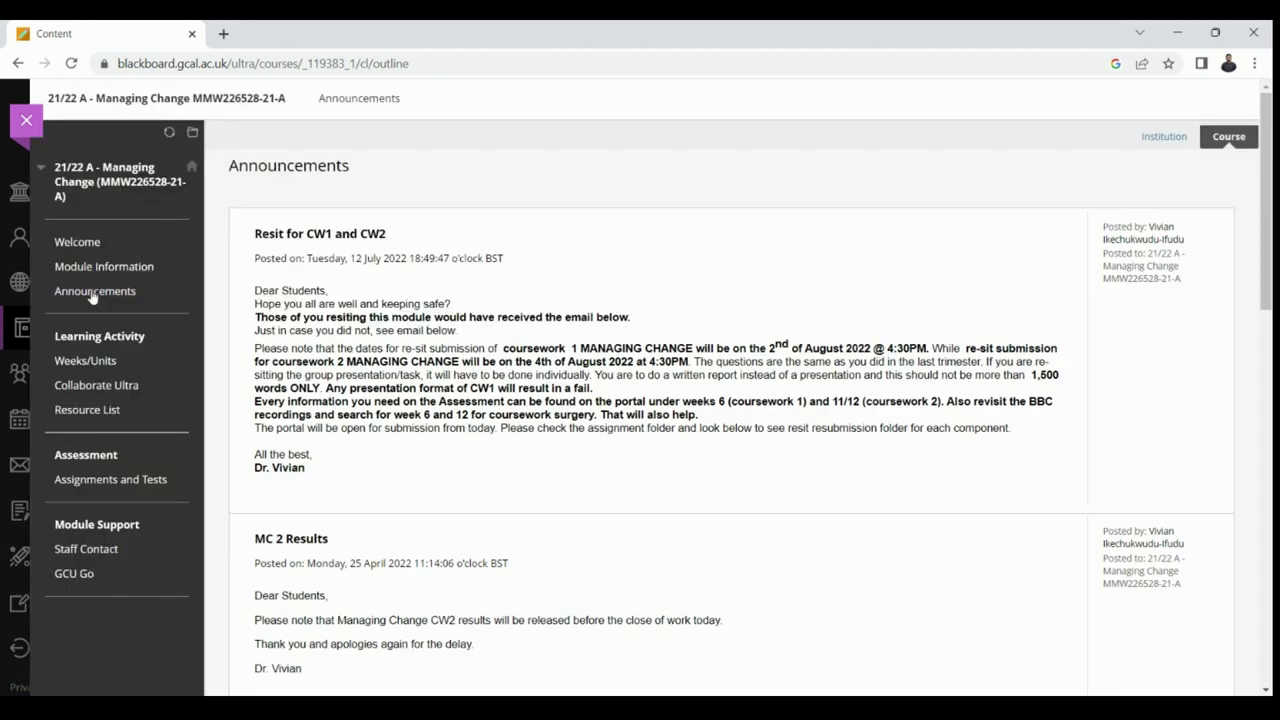
pyautogui.click(86, 366)
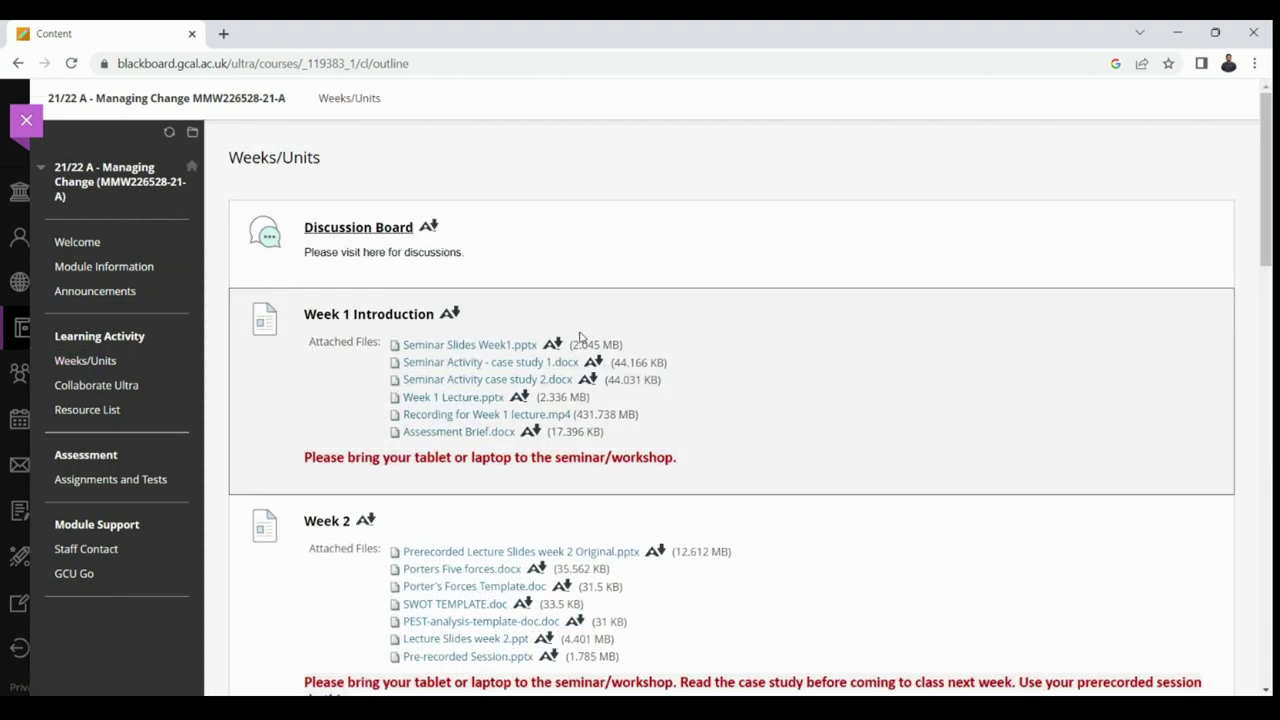
pyautogui.click(103, 386)
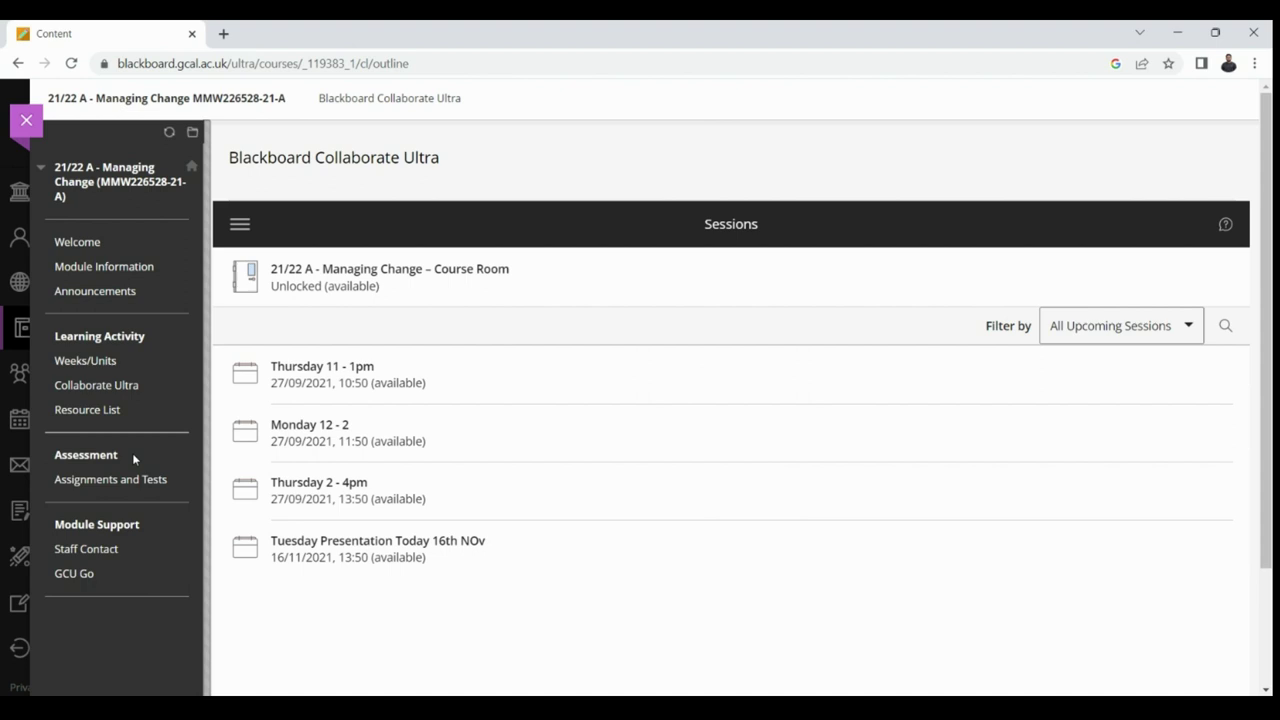
# Show Assignments and Tests scrolled to the Draft Submission CW1 and FINAL SUBMISSION ON CW1 items.
pyautogui.click(84, 484)
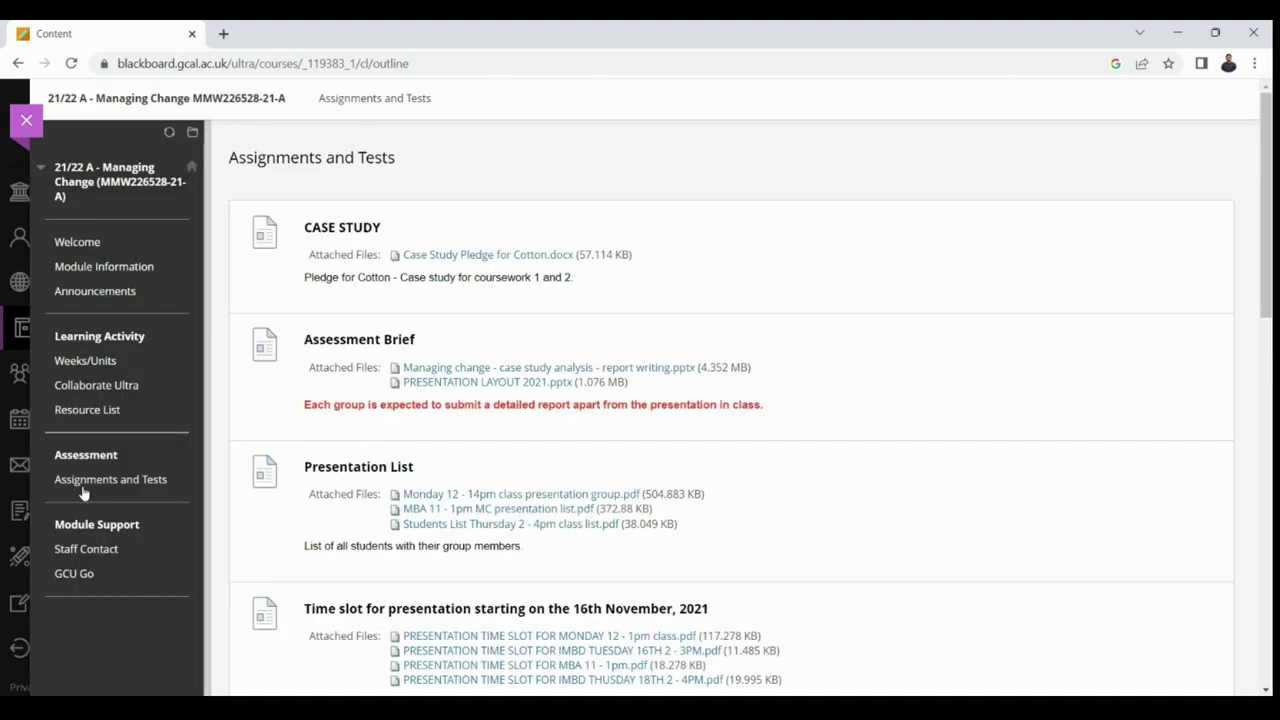
pyautogui.scroll(-1, 84, 490)
pyautogui.scroll(-1, 84, 490)
pyautogui.scroll(-1, 84, 490)
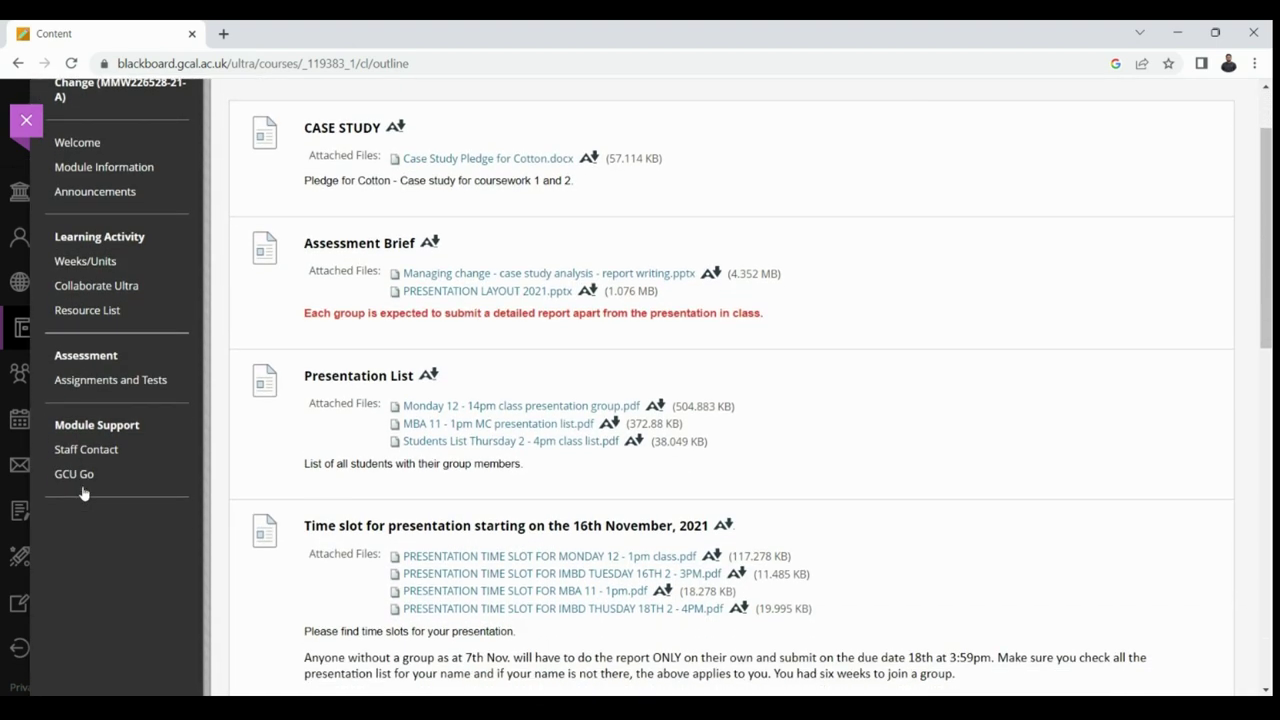
pyautogui.scroll(-1, 84, 490)
pyautogui.scroll(-1, 83, 491)
pyautogui.scroll(-2, 83, 491)
pyautogui.scroll(-1, 83, 491)
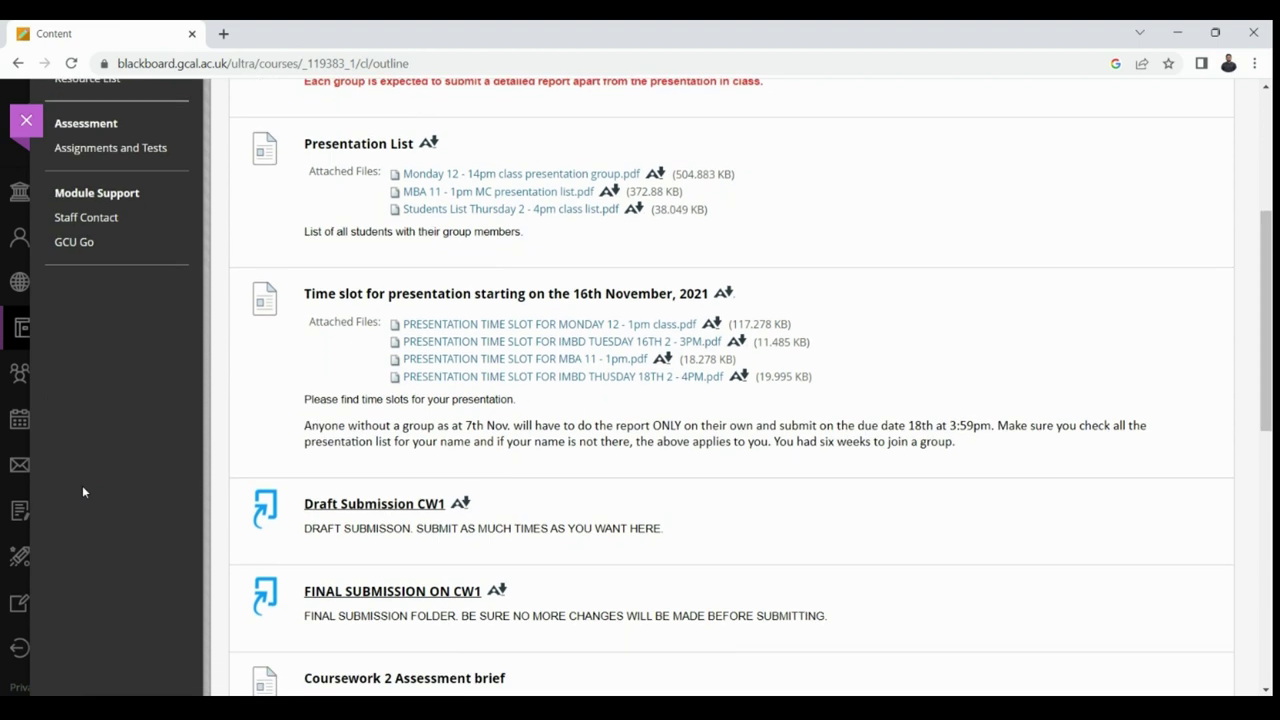
pyautogui.scroll(-1, 83, 491)
pyautogui.scroll(-1, 83, 491)
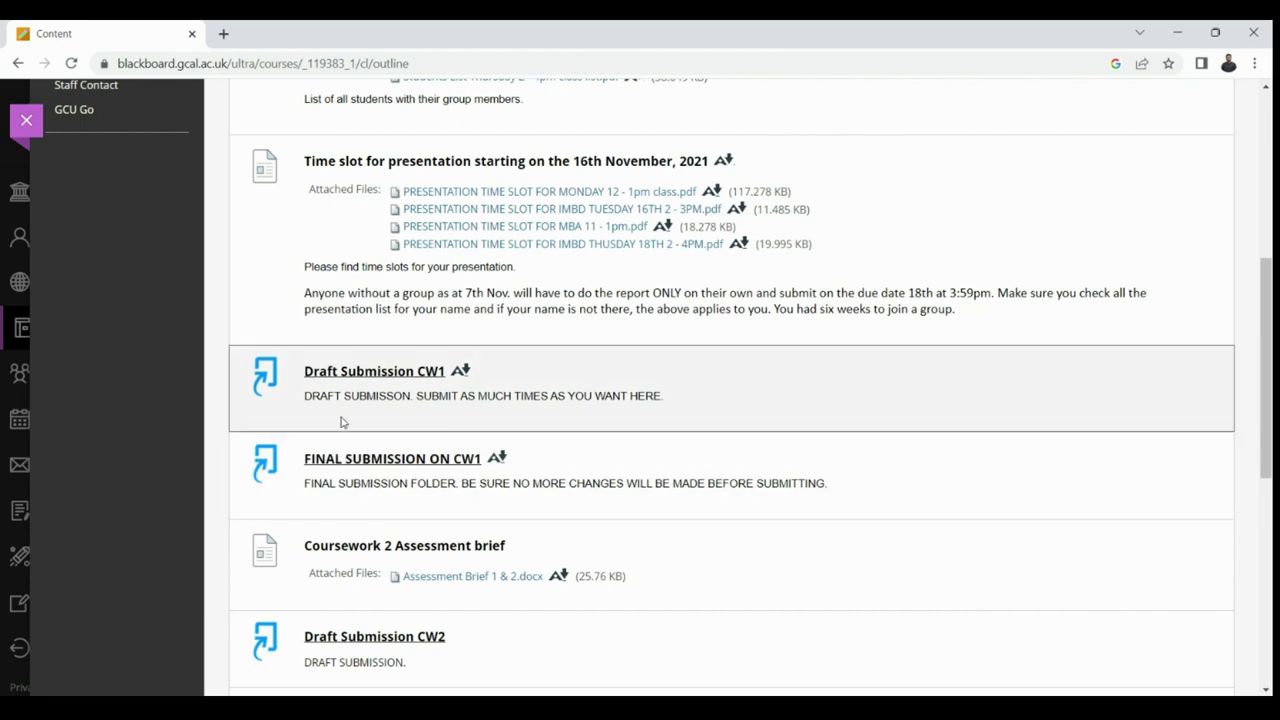
pyautogui.scroll(1, 121, 445)
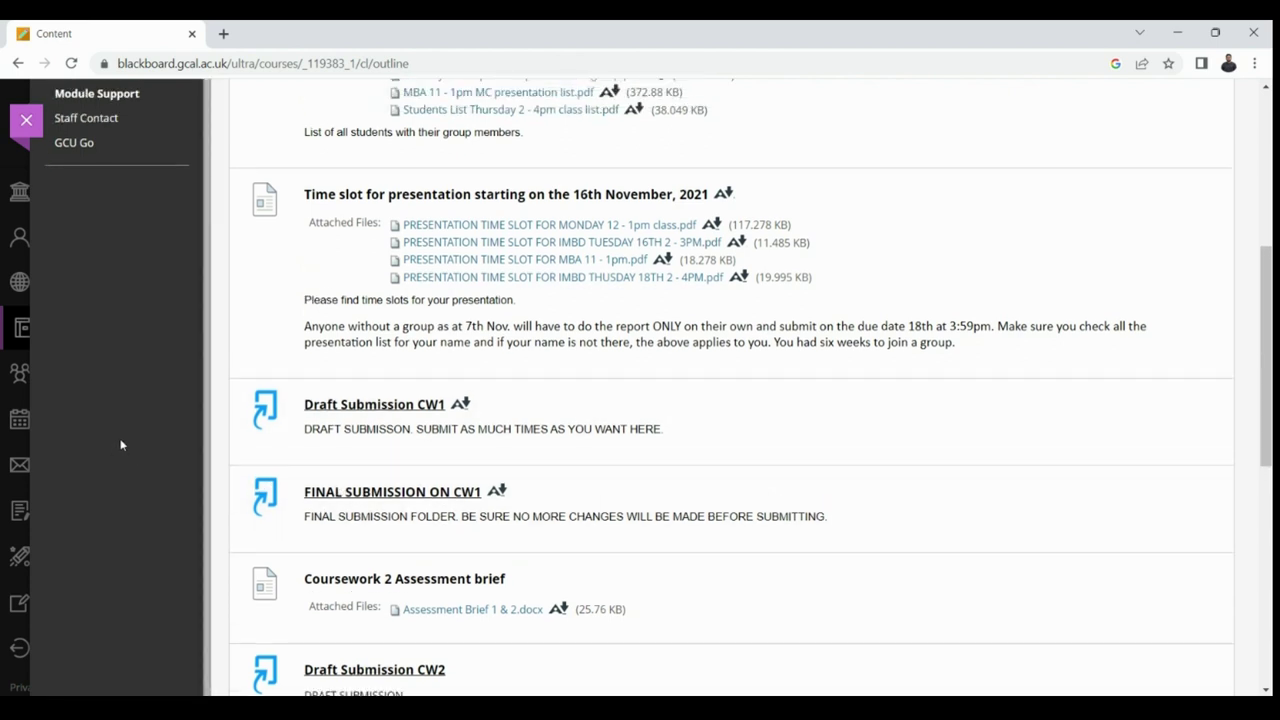
pyautogui.scroll(1, 121, 445)
pyautogui.scroll(1, 121, 445)
pyautogui.scroll(1, 121, 445)
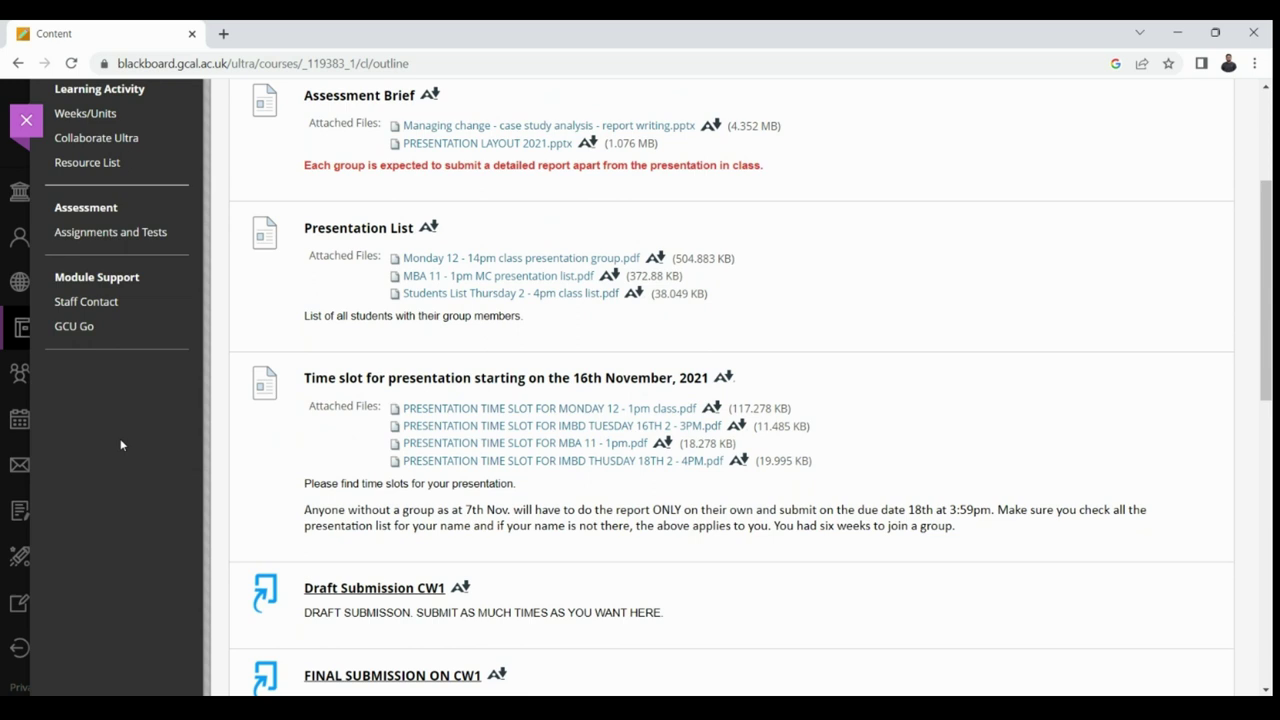
pyautogui.scroll(-1, 121, 445)
pyautogui.scroll(-1, 121, 445)
pyautogui.scroll(-1, 121, 445)
pyautogui.scroll(-1, 121, 445)
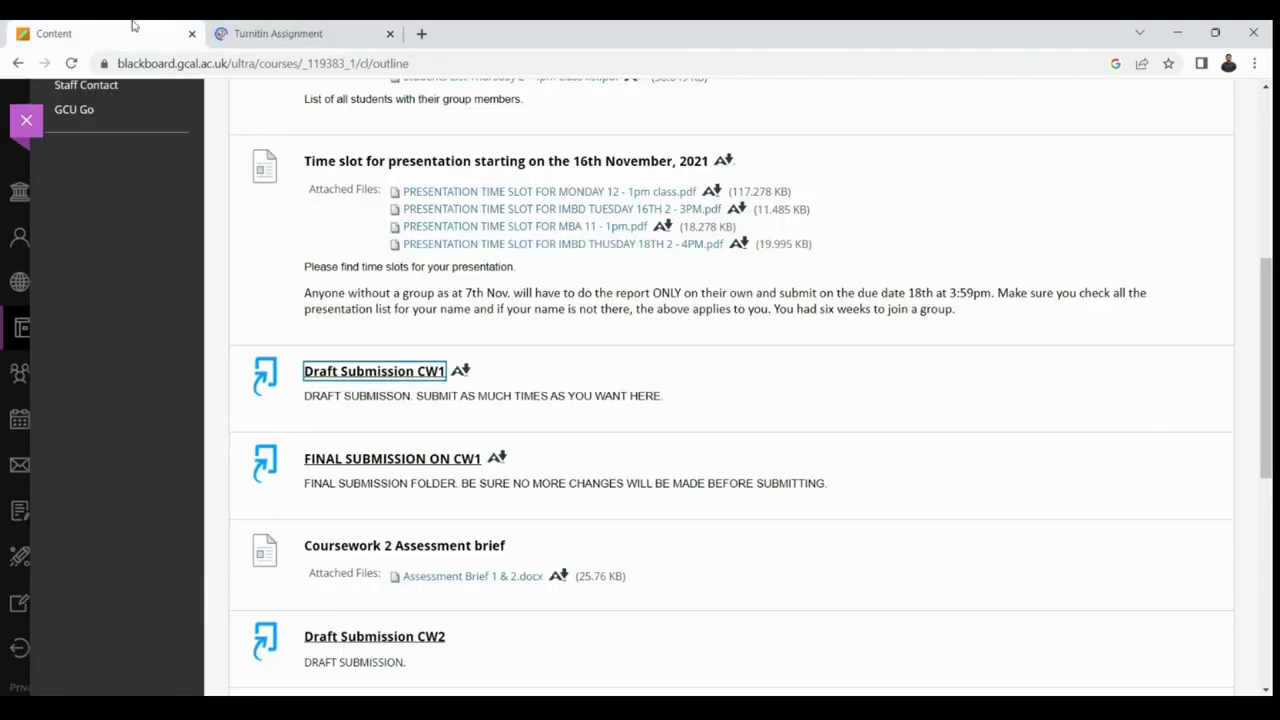
pyautogui.click(255, 28)
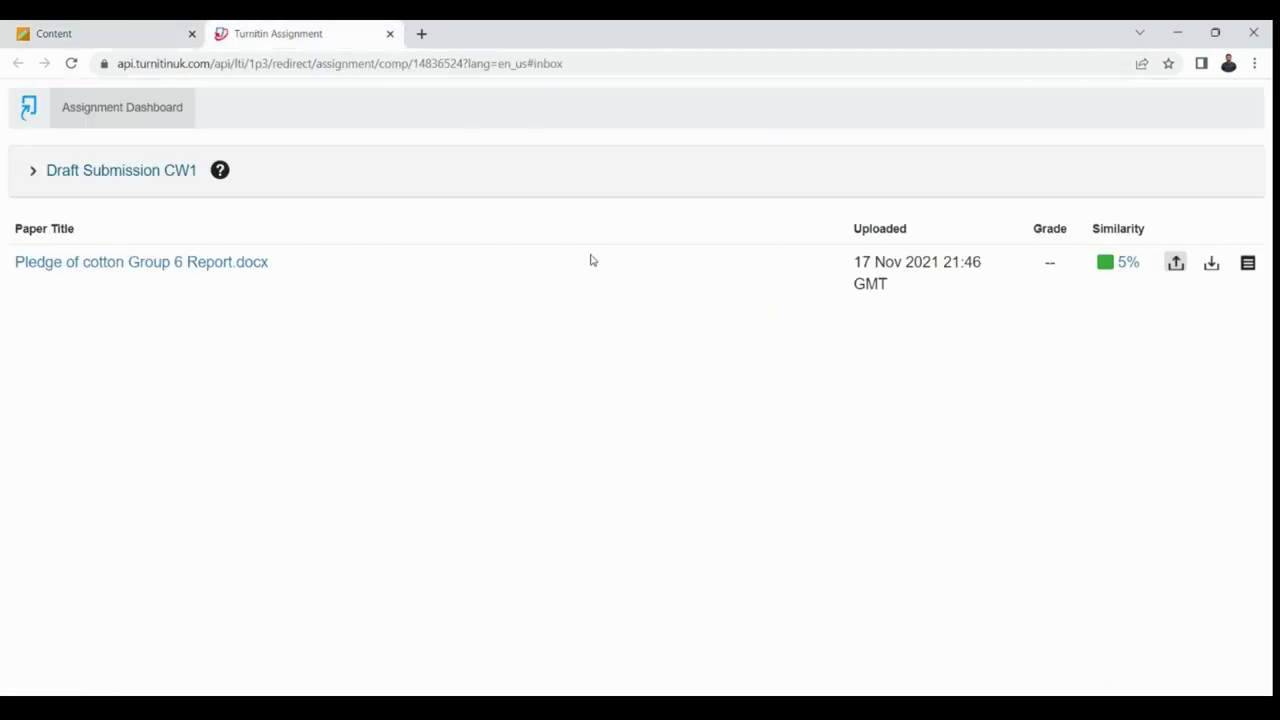
pyautogui.click(50, 33)
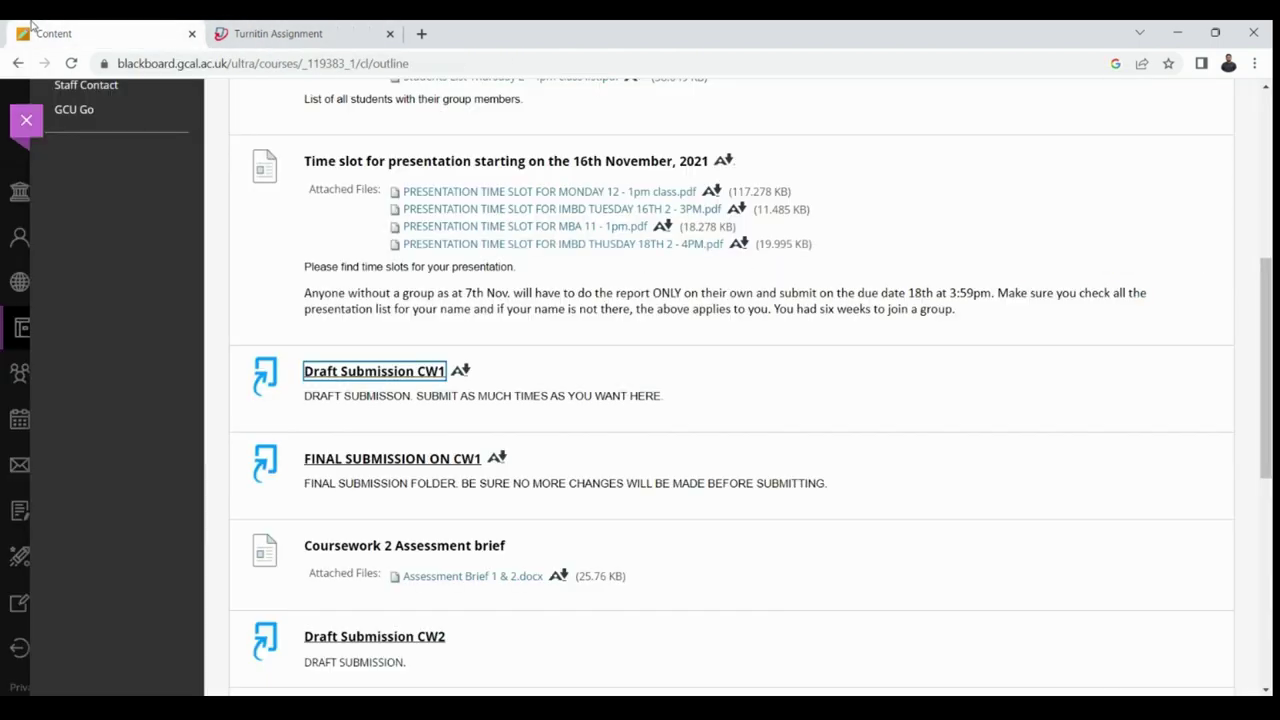
pyautogui.click(297, 26)
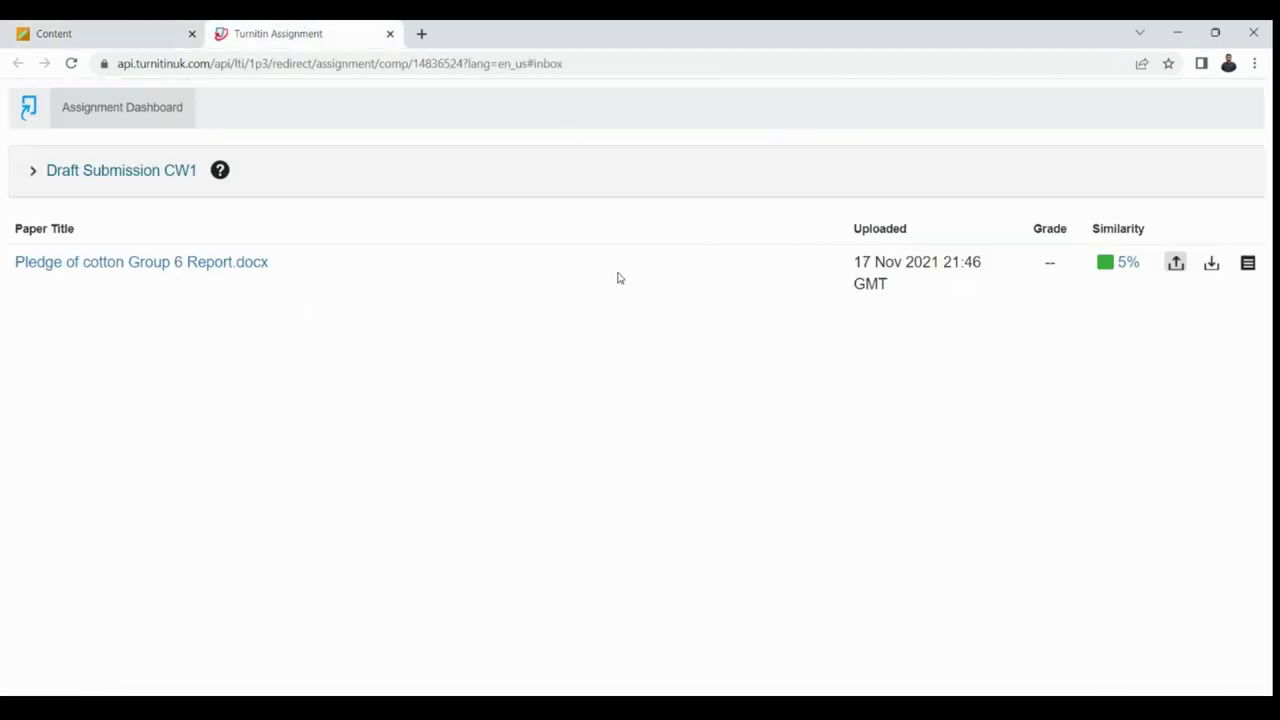
pyautogui.click(248, 262)
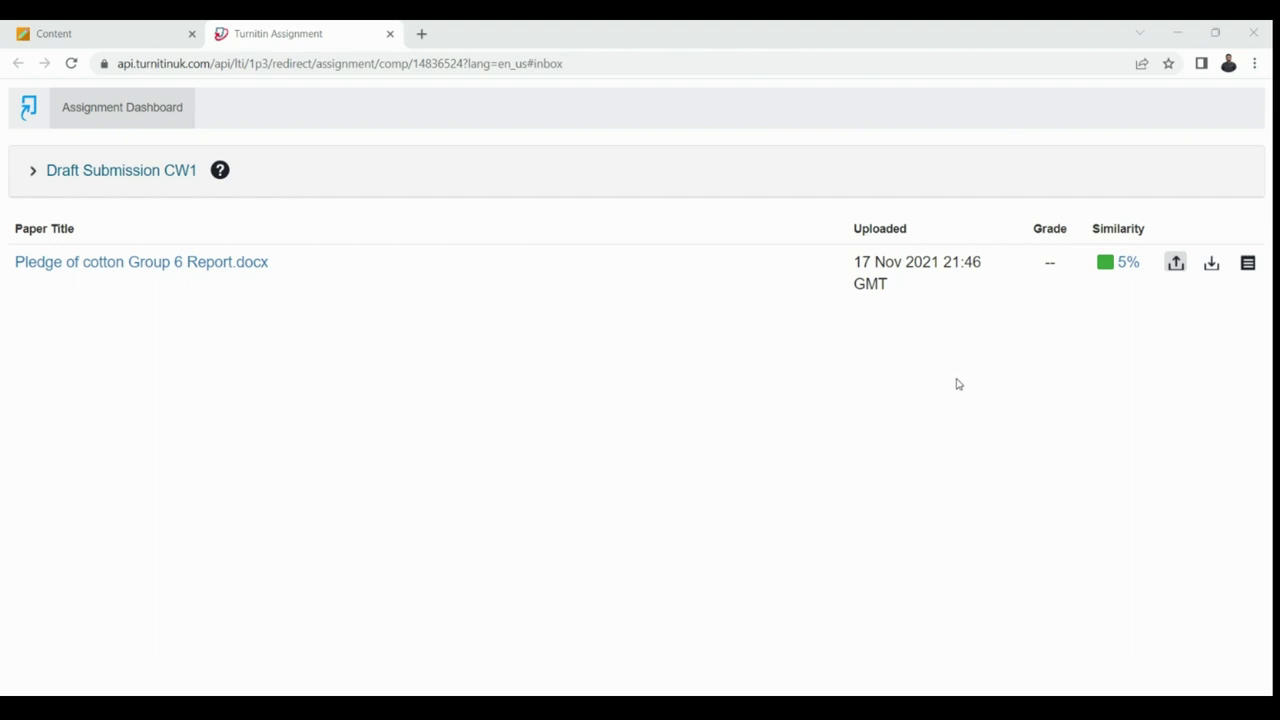
pyautogui.click(988, 36)
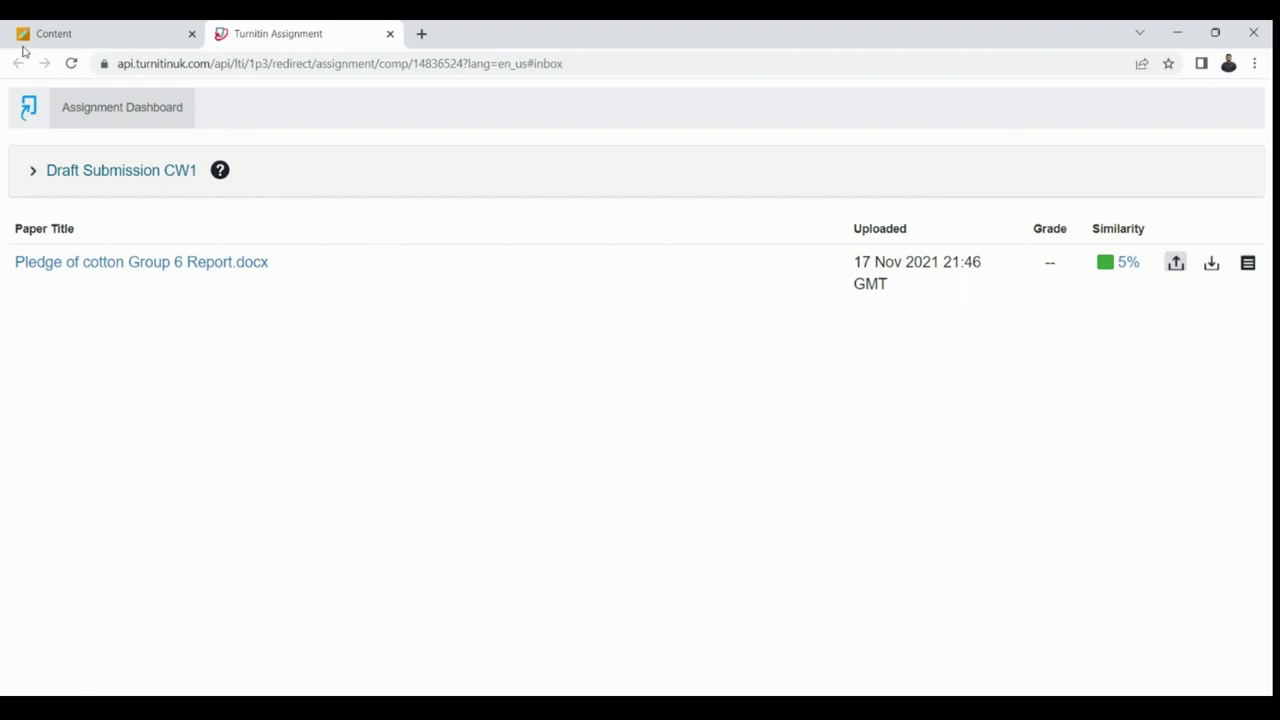
pyautogui.click(60, 34)
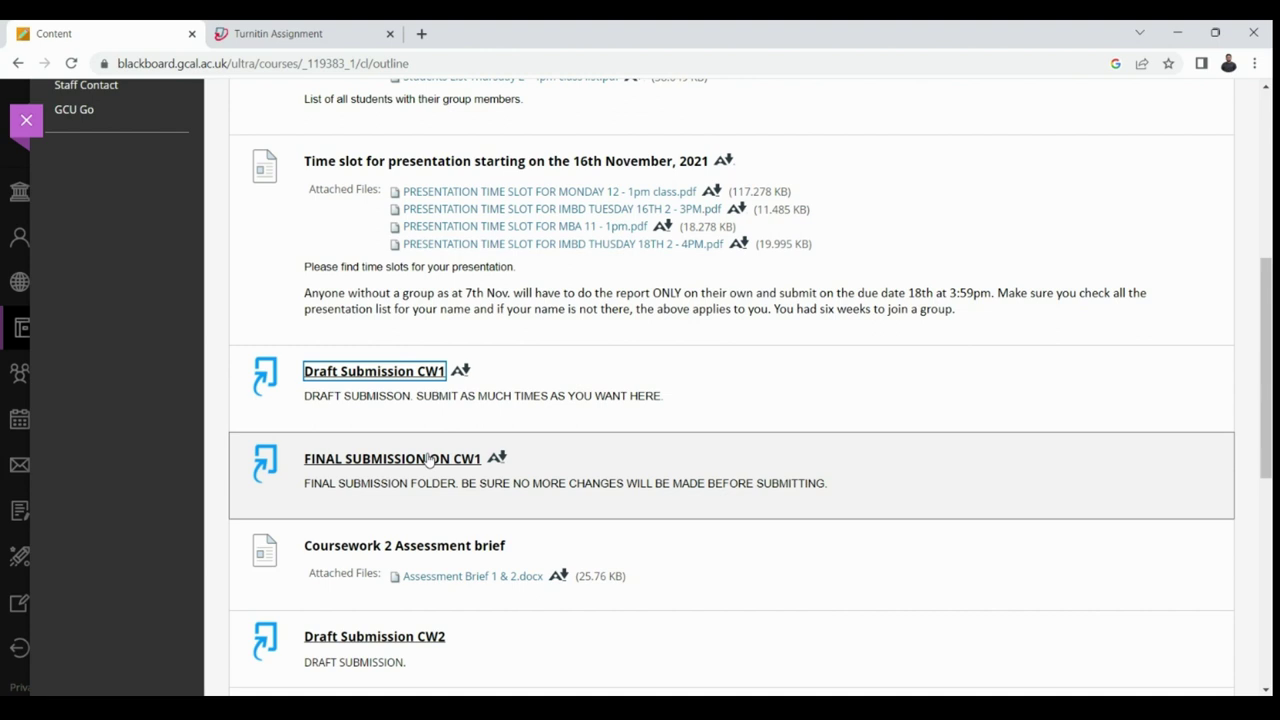
pyautogui.click(150, 245)
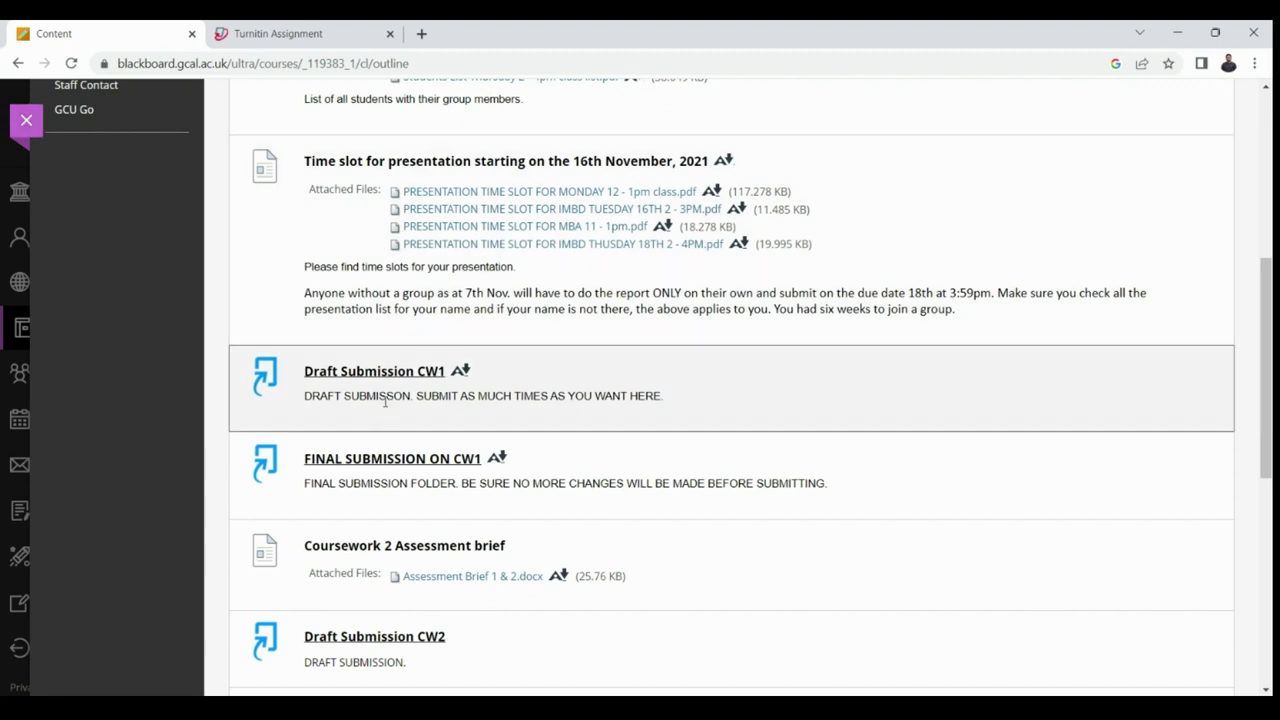
pyautogui.click(1238, 569)
pyautogui.click(1238, 540)
pyautogui.click(1238, 540)
# Close Managing Change and open the Career Planning and Professional Development course.
pyautogui.click(34, 124)
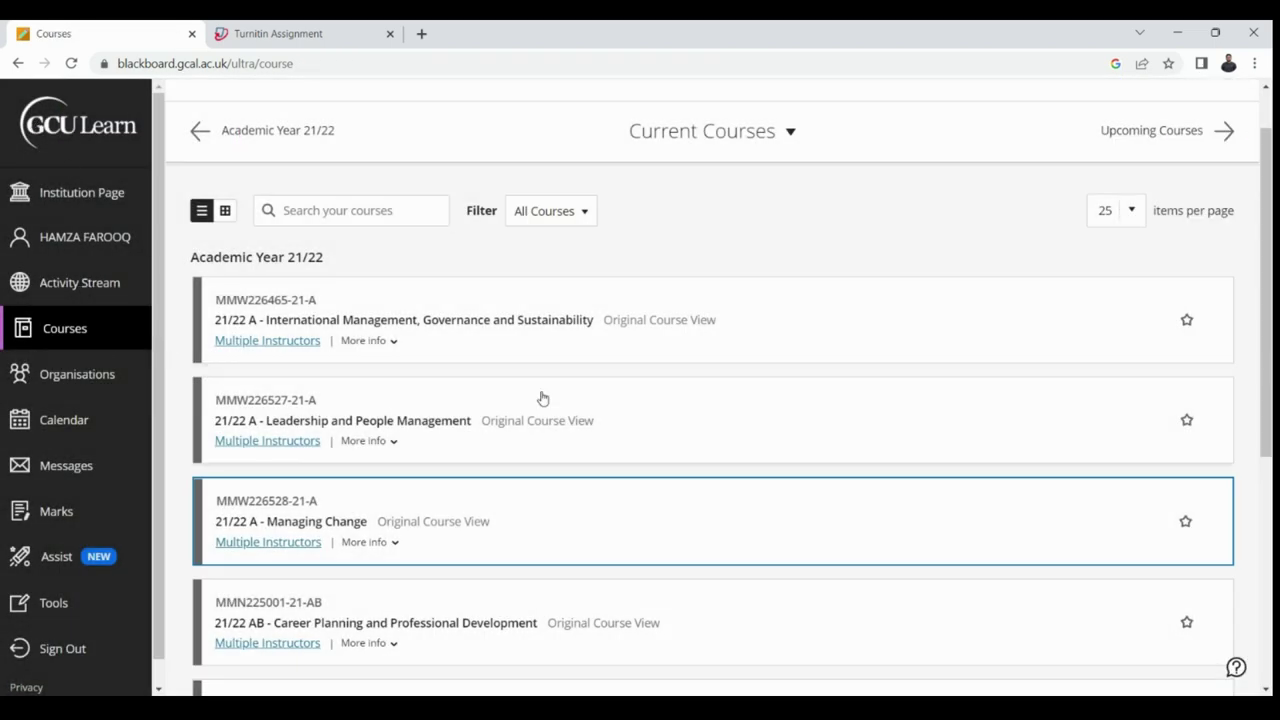
pyautogui.scroll(-3, 707, 414)
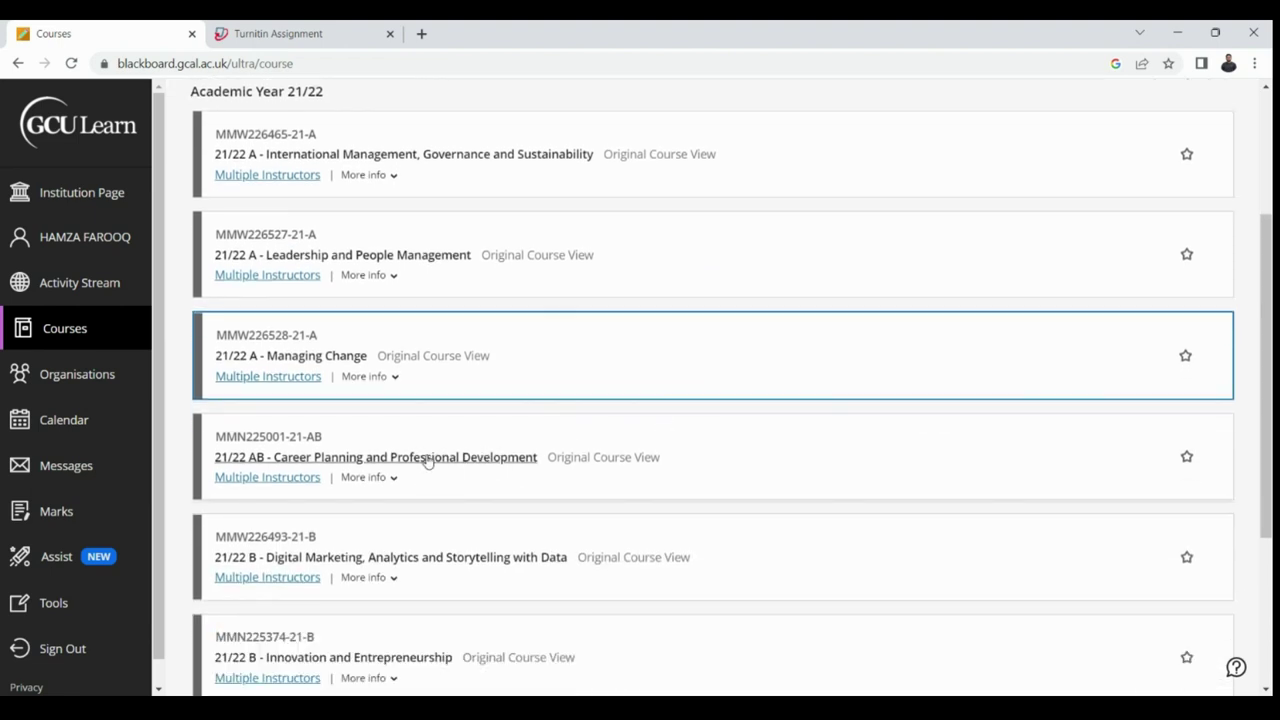
pyautogui.click(427, 458)
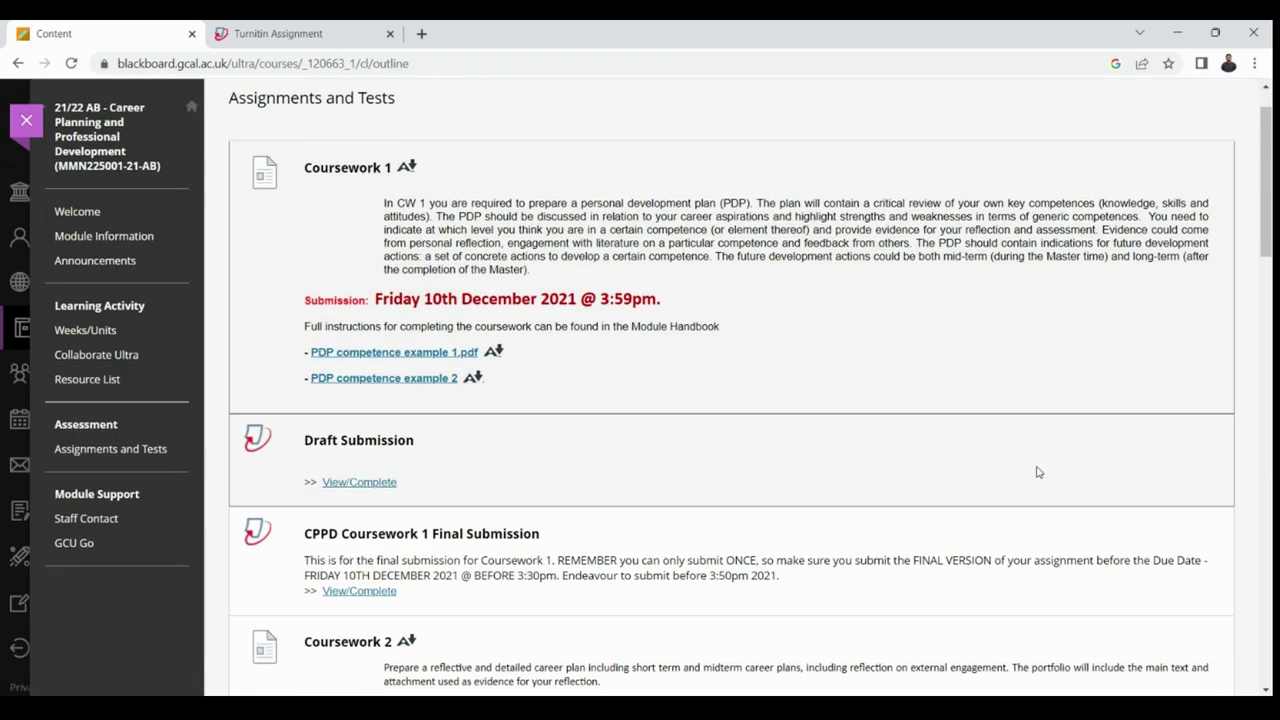
# Scroll the course's Assignments and Tests down to the Submission Cover Sheet.
pyautogui.scroll(-5, 1037, 470)
pyautogui.scroll(-2, 1037, 466)
pyautogui.scroll(-2, 1037, 466)
pyautogui.scroll(-1, 1037, 468)
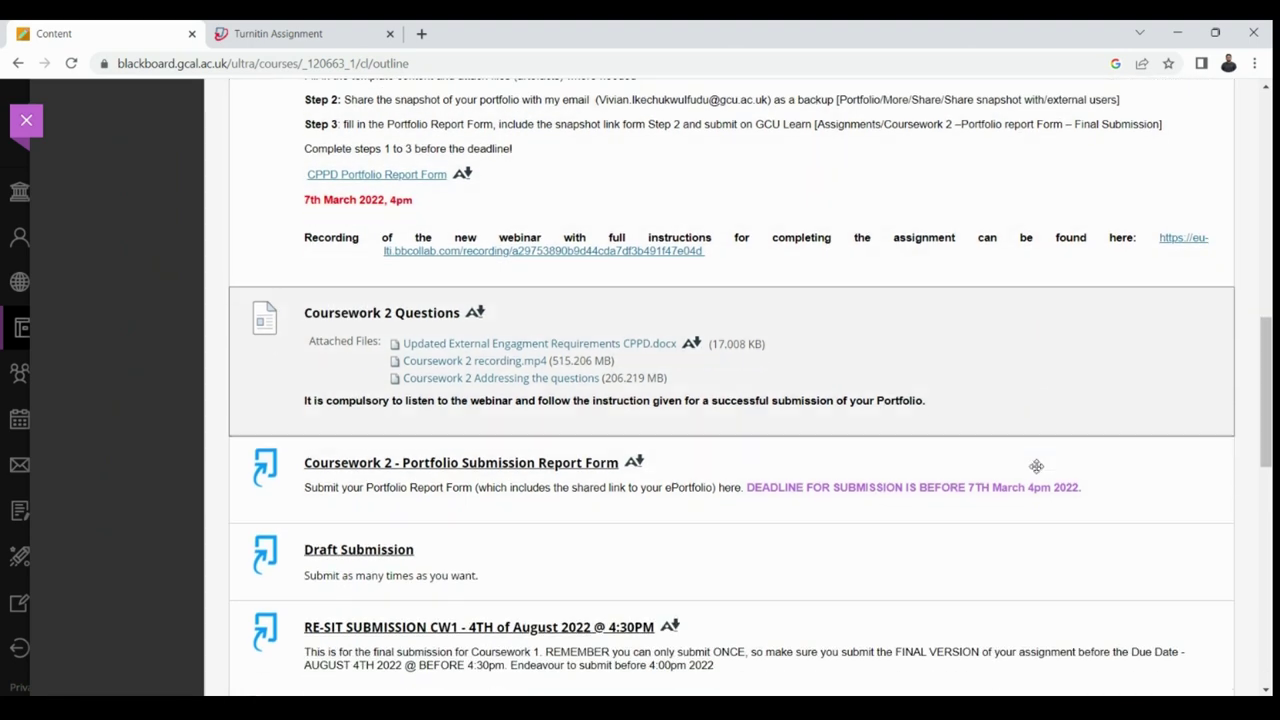
pyautogui.scroll(-1, 1037, 472)
pyautogui.scroll(-1, 1037, 472)
pyautogui.scroll(-1, 1037, 472)
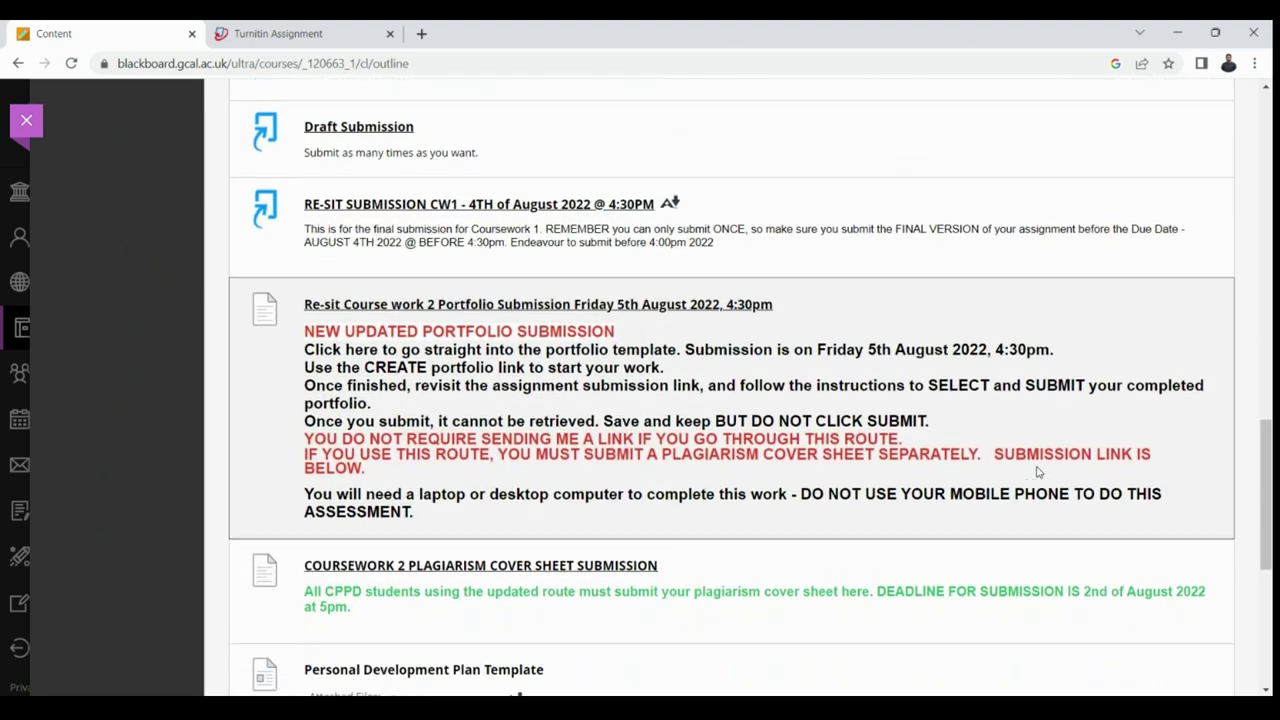
pyautogui.scroll(-1, 1037, 472)
pyautogui.scroll(-1, 1037, 472)
pyautogui.scroll(-1, 1037, 471)
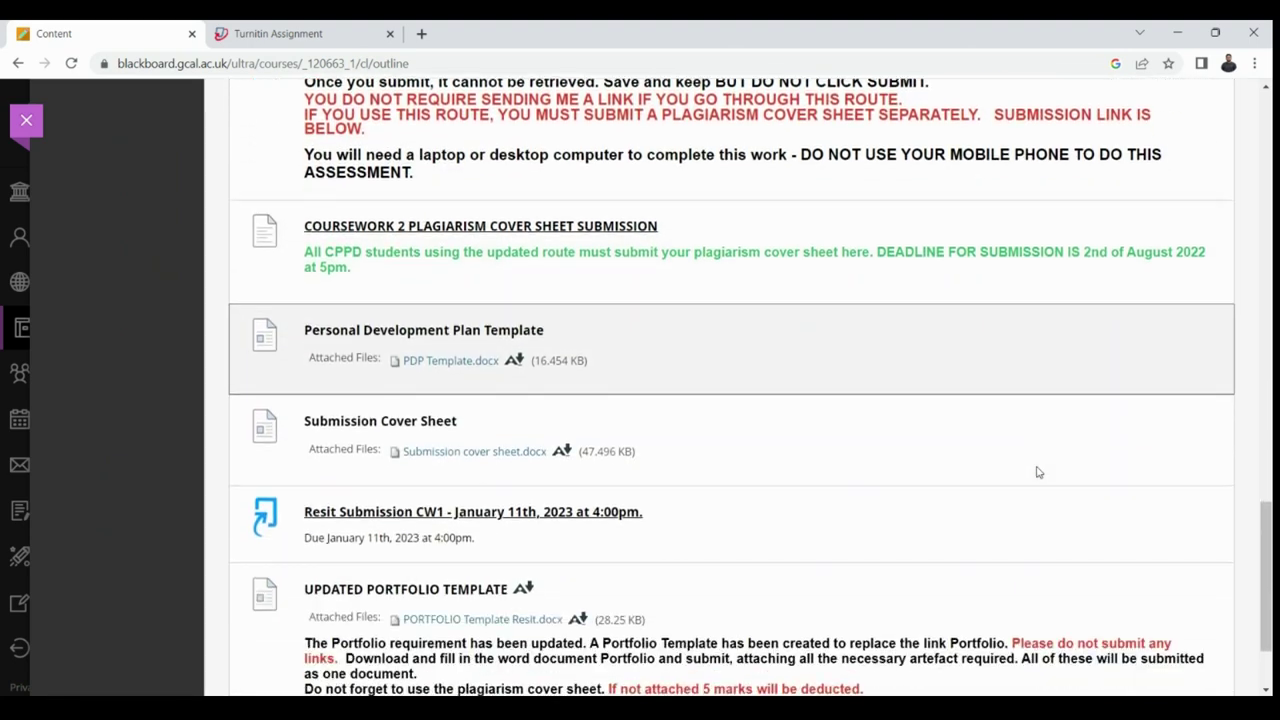
# Download Submission cover sheet.docx and open it in Microsoft Word.
pyautogui.click(497, 457)
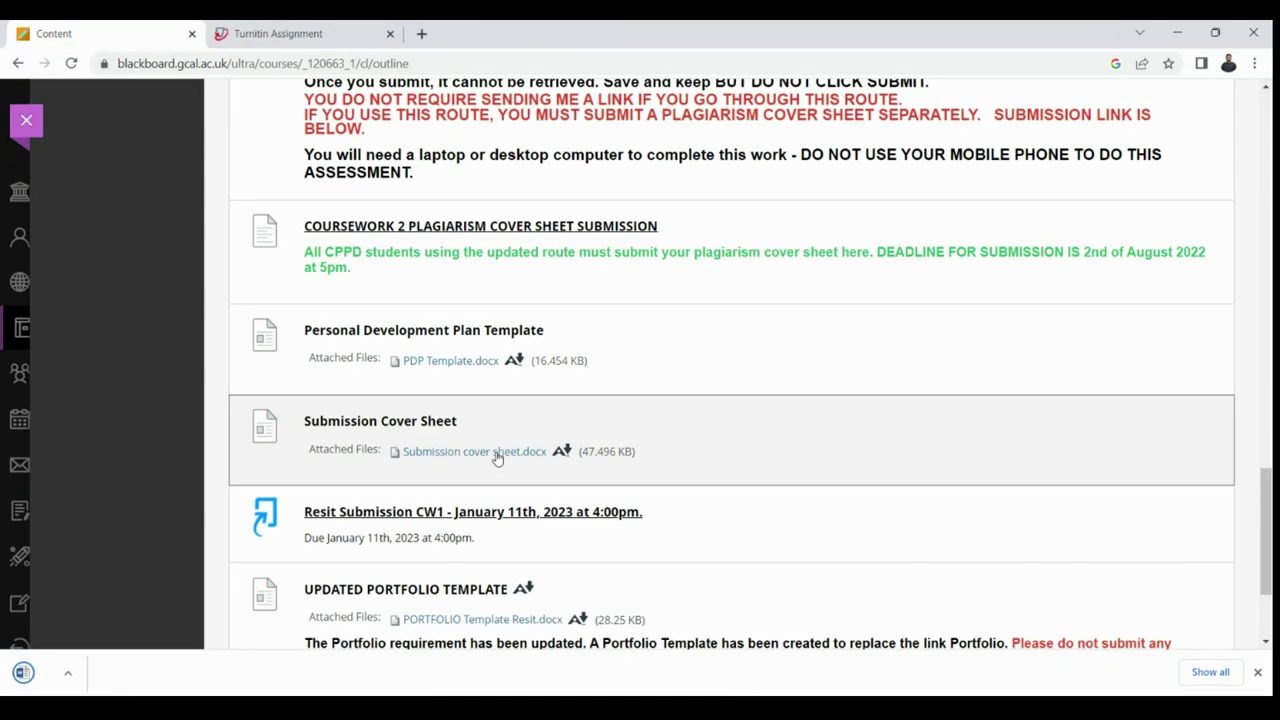
pyautogui.click(60, 677)
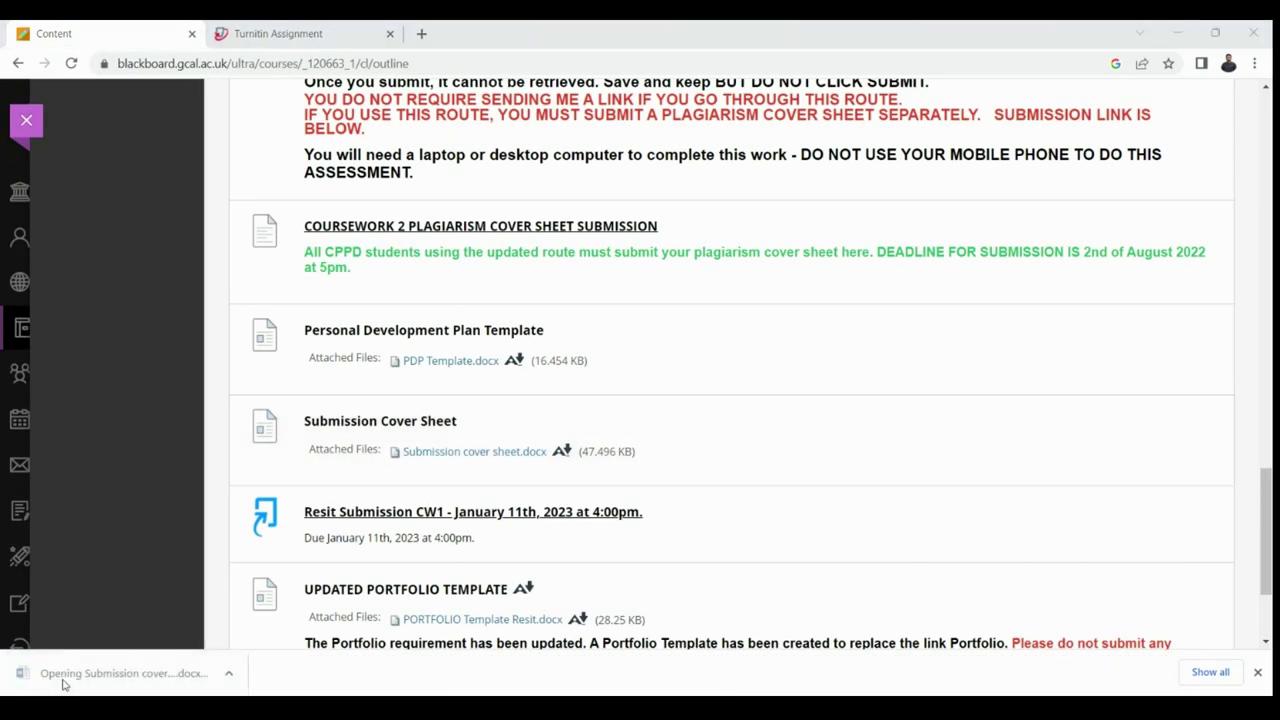